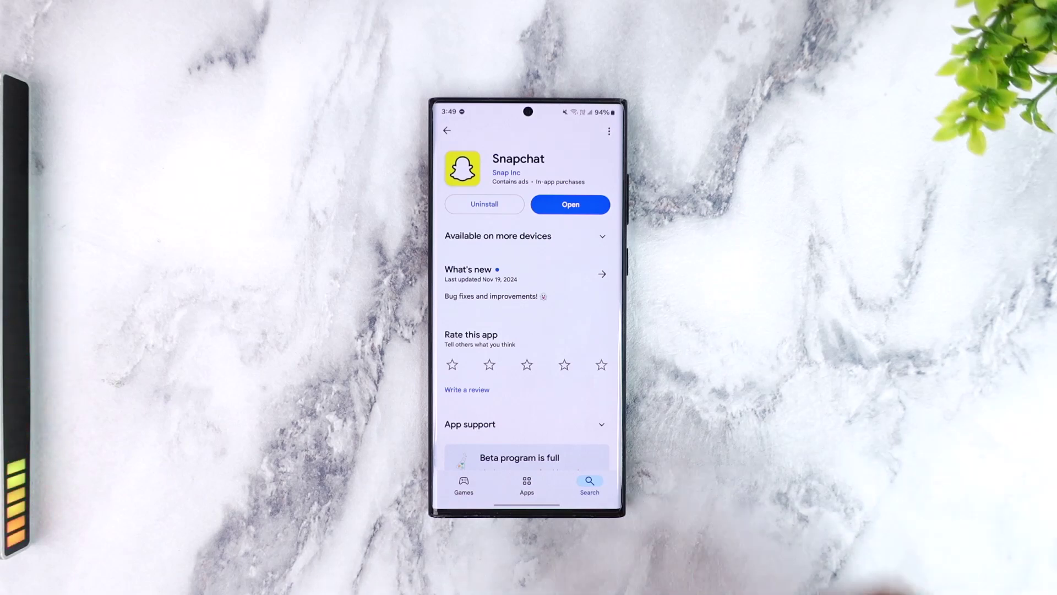
- Launch Snapchat from its Play Store listing and go to your profile page
{"action": "left_click", "coordinate": [570, 204]}
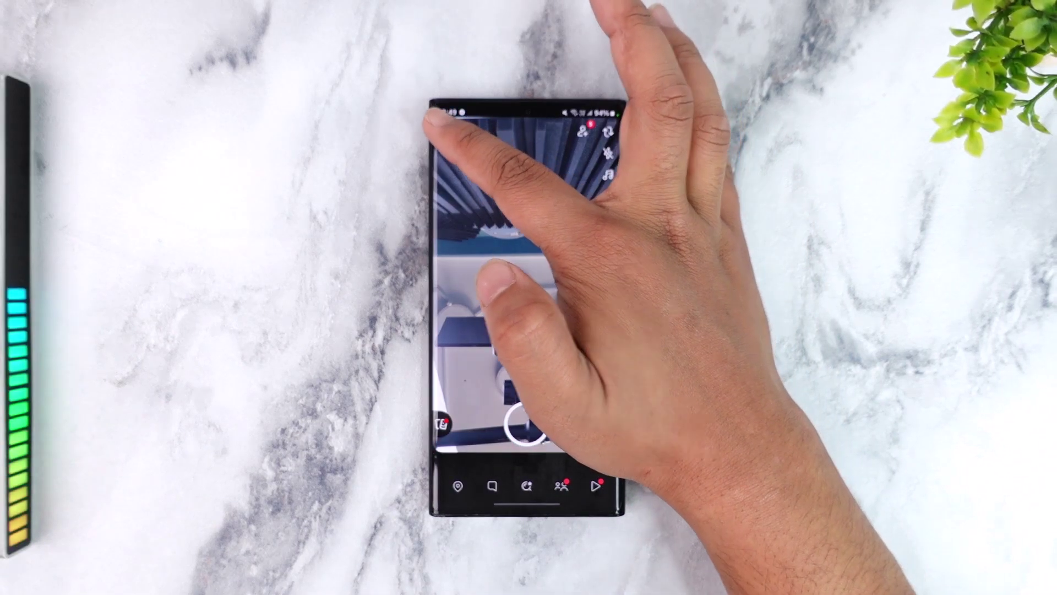
{"action": "left_click", "coordinate": [444, 116]}
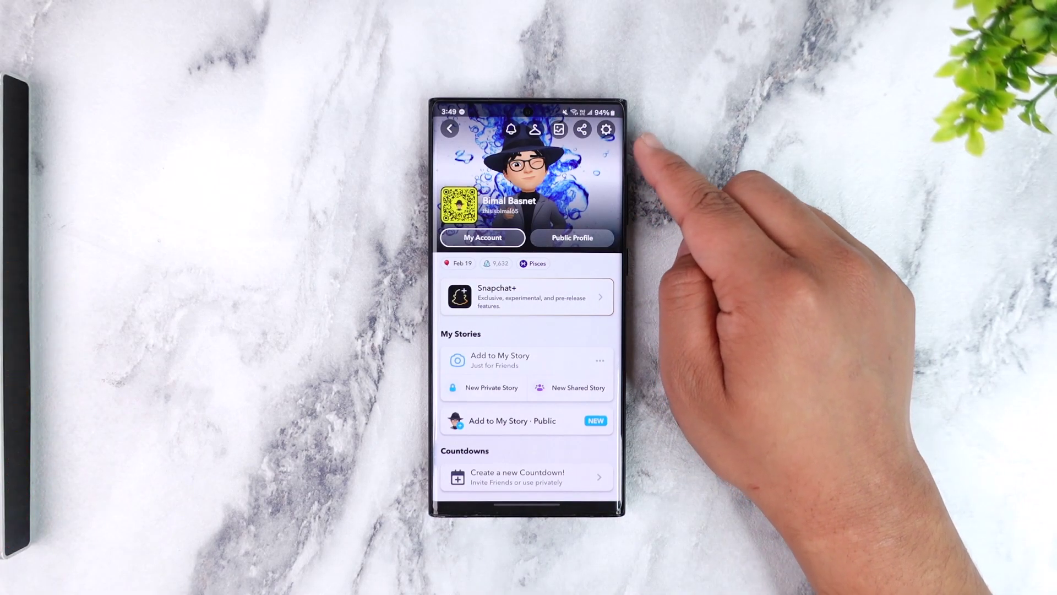
- Open Settings from the gear icon on your profile page
{"action": "left_click", "coordinate": [606, 129]}
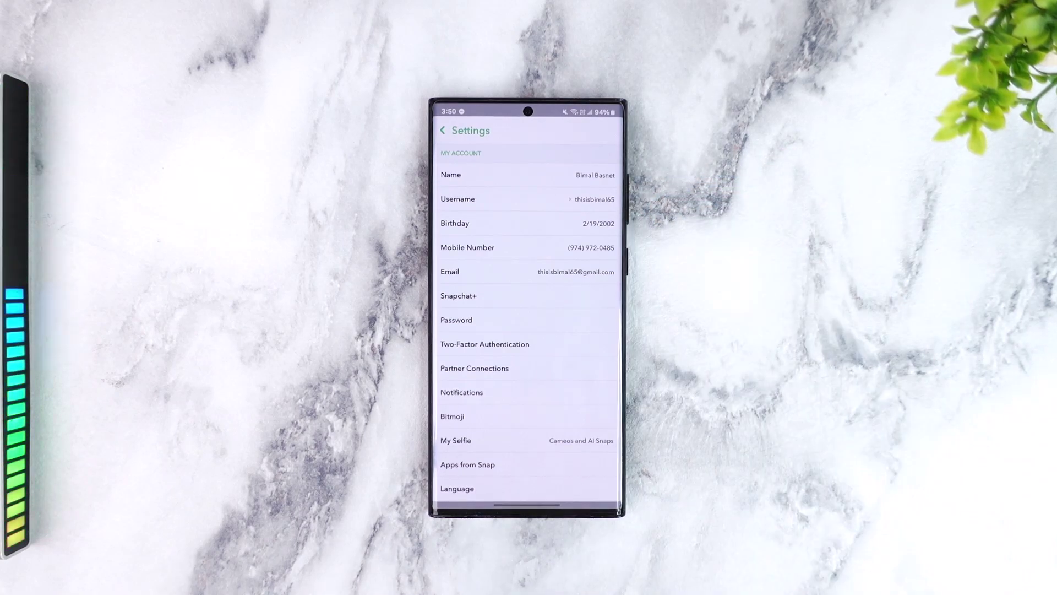
{"action": "scroll", "coordinate": [570, 397], "scroll_direction": "down", "scroll_amount": 3}
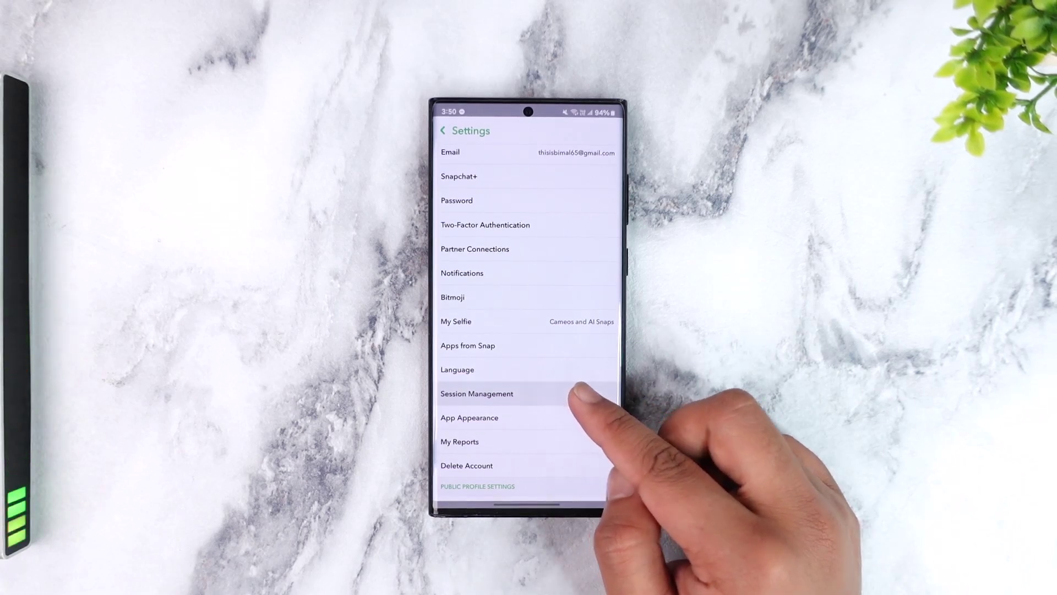
- Open Session Management and log out an Android browser session, confirming with OK
{"action": "left_click", "coordinate": [576, 392]}
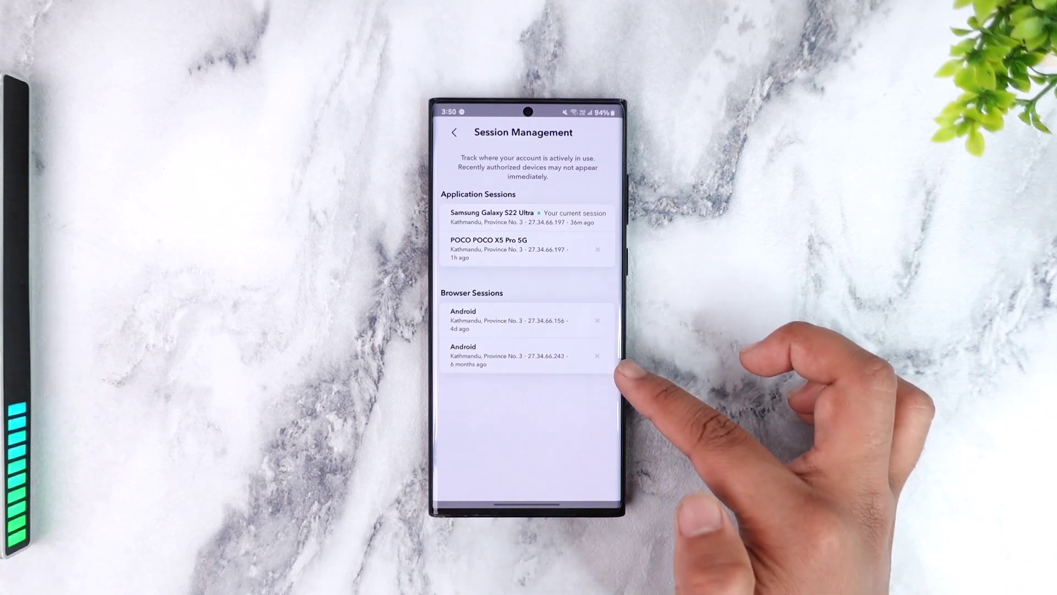
{"action": "left_click", "coordinate": [598, 320]}
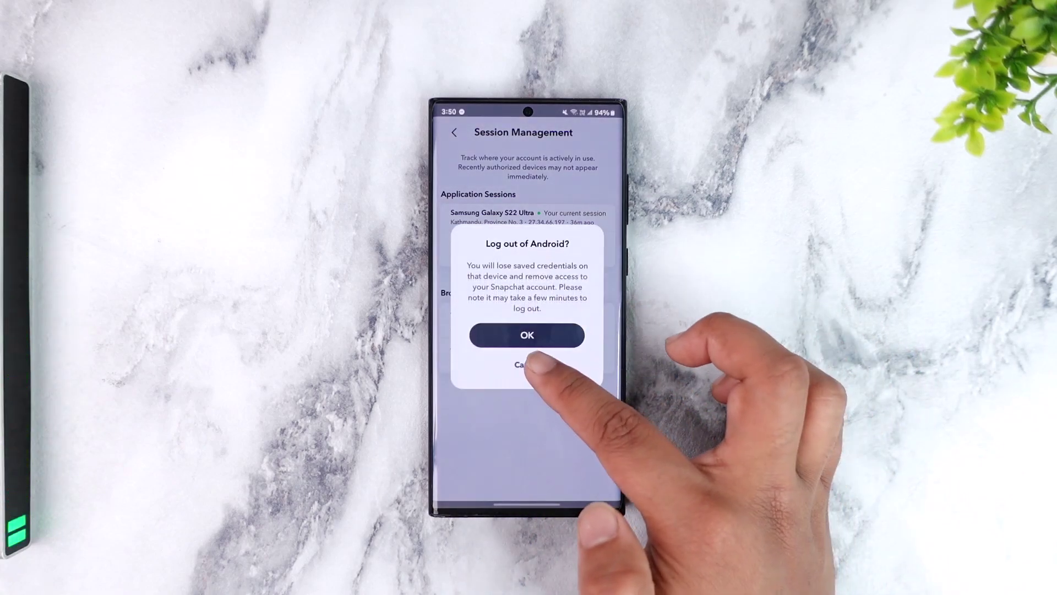
{"action": "left_click", "coordinate": [531, 333]}
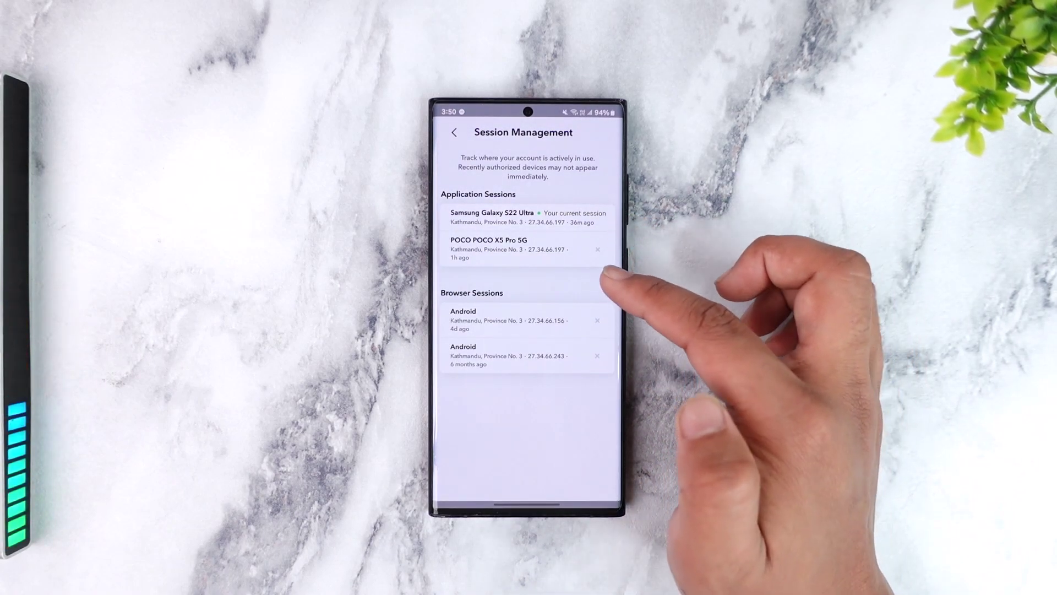
- Leave Snapchat and switch back to its Play Store listing through Recent apps
{"action": "left_click_drag", "start_coordinate": [611, 265], "coordinate": [582, 265]}
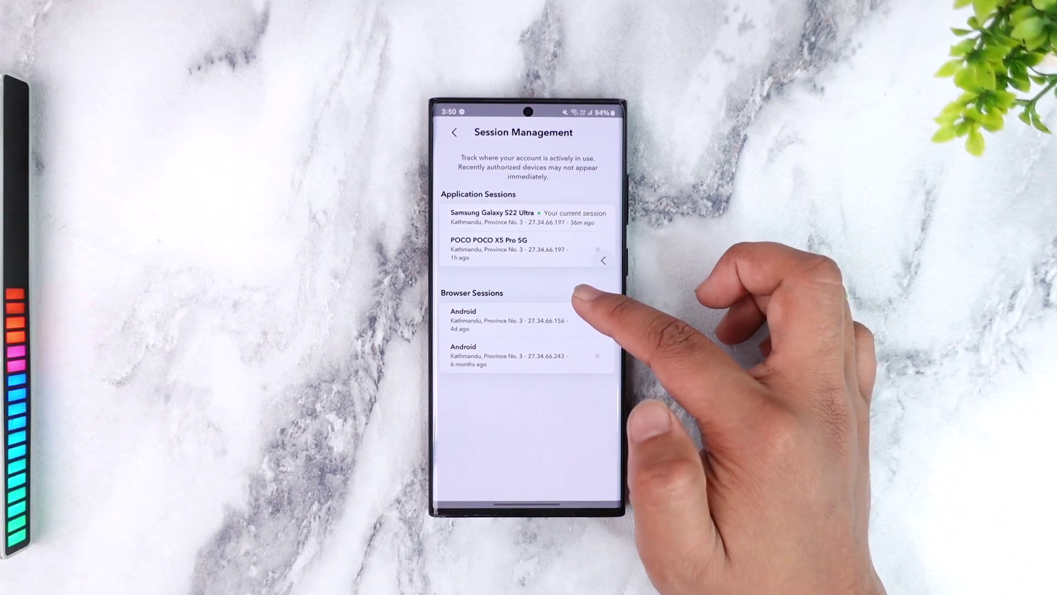
{"action": "left_click_drag", "start_coordinate": [567, 505], "coordinate": [528, 396]}
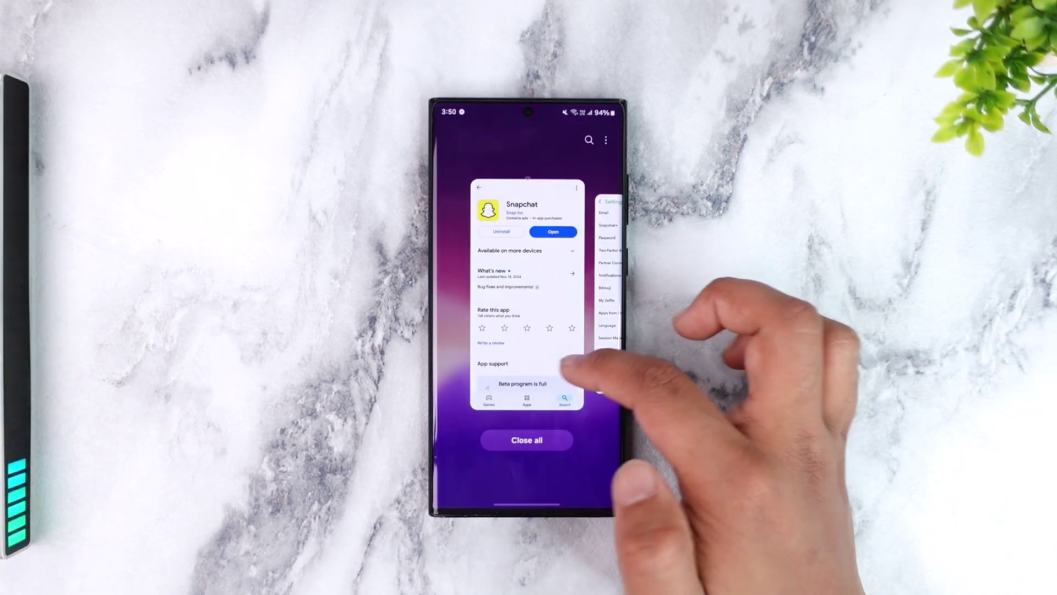
{"action": "left_click_drag", "start_coordinate": [573, 294], "coordinate": [615, 313]}
{"action": "left_click", "coordinate": [567, 354]}
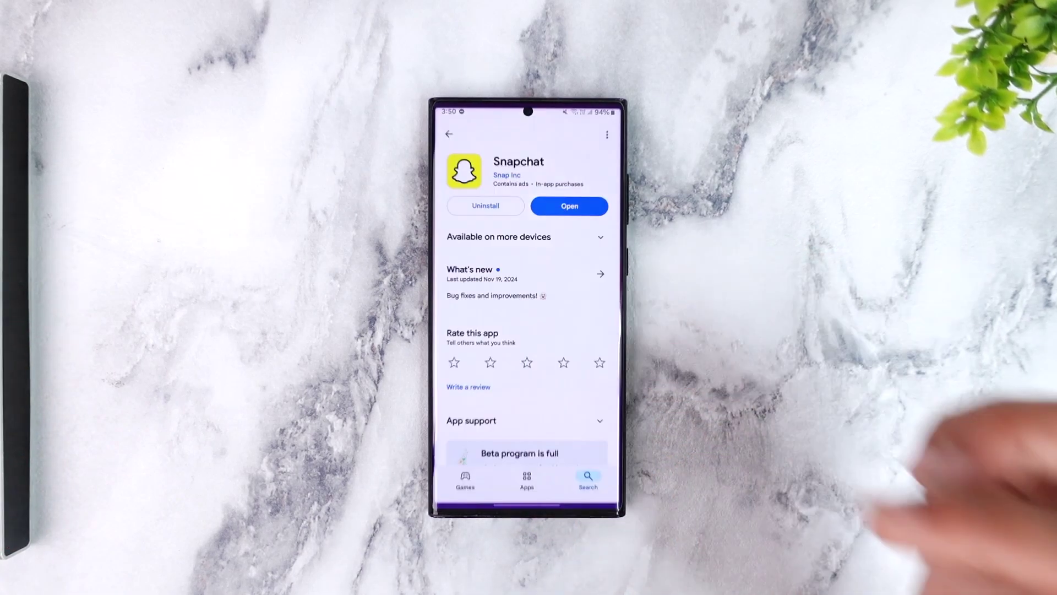